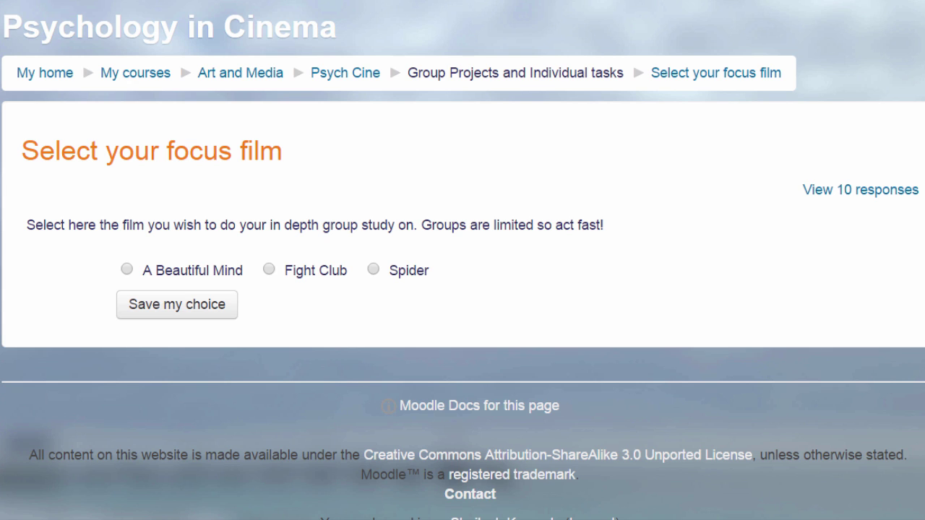
View the 10 responses to Select your focus film, split 3, 4 and 3 by film.
click(838, 190)
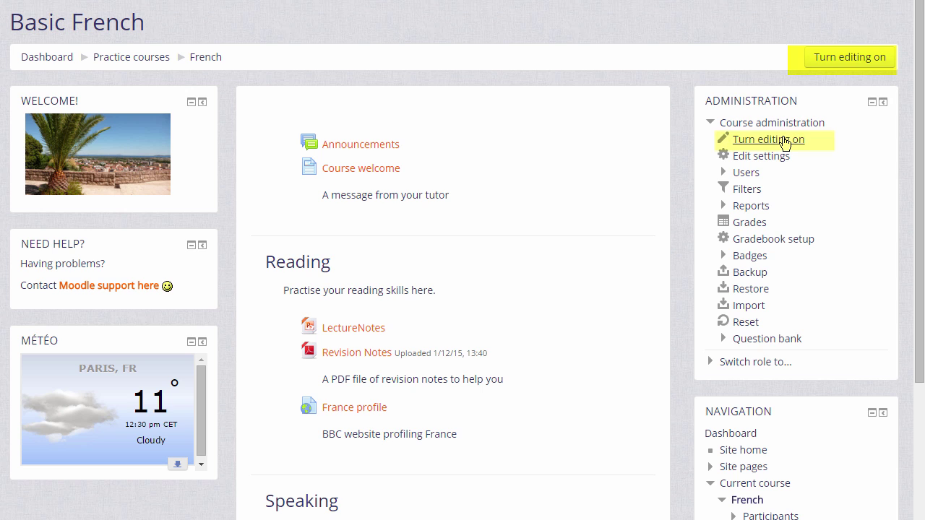
Turn editing on for the Basic French course page.
click(785, 141)
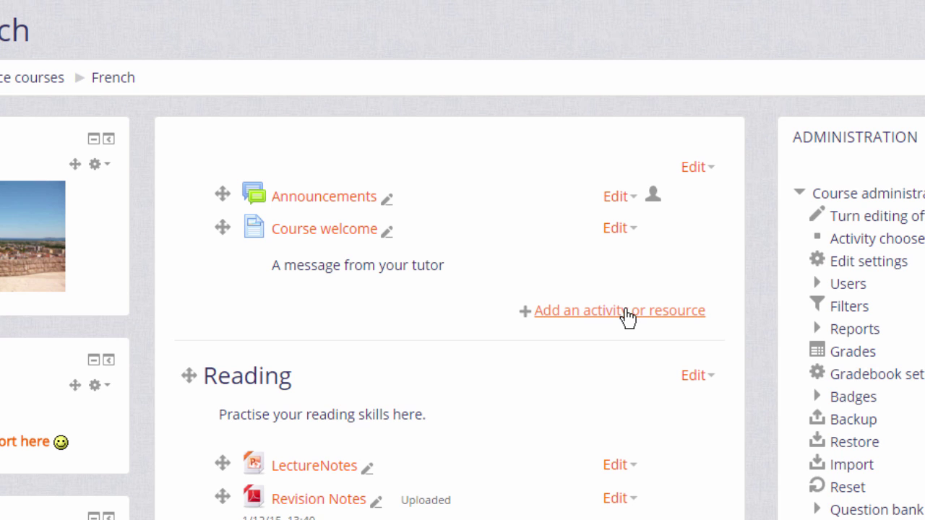
Choose a Choice activity to add to the top section of Basic French.
click(627, 316)
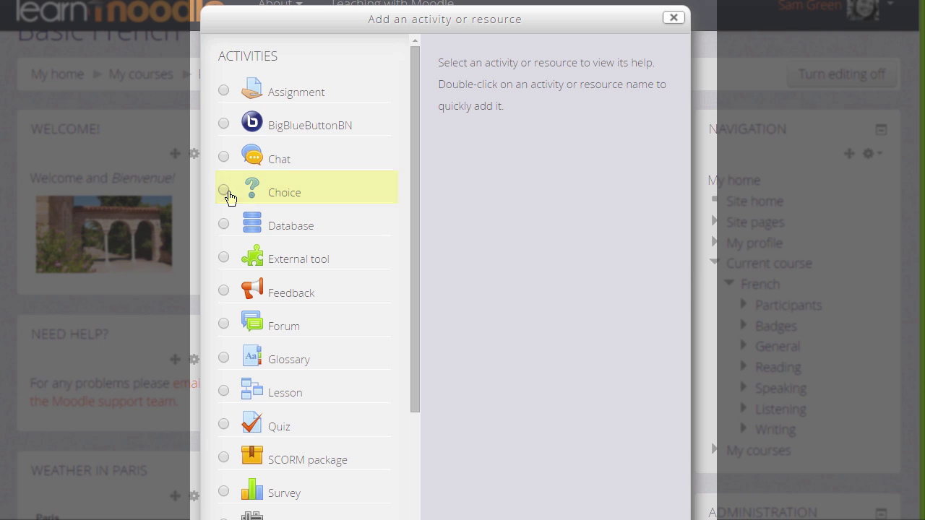
click(224, 192)
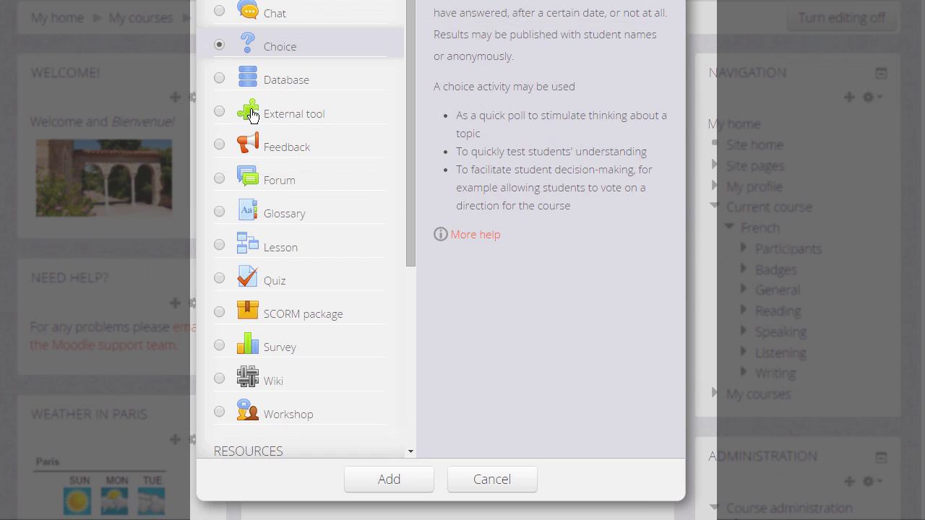
click(389, 479)
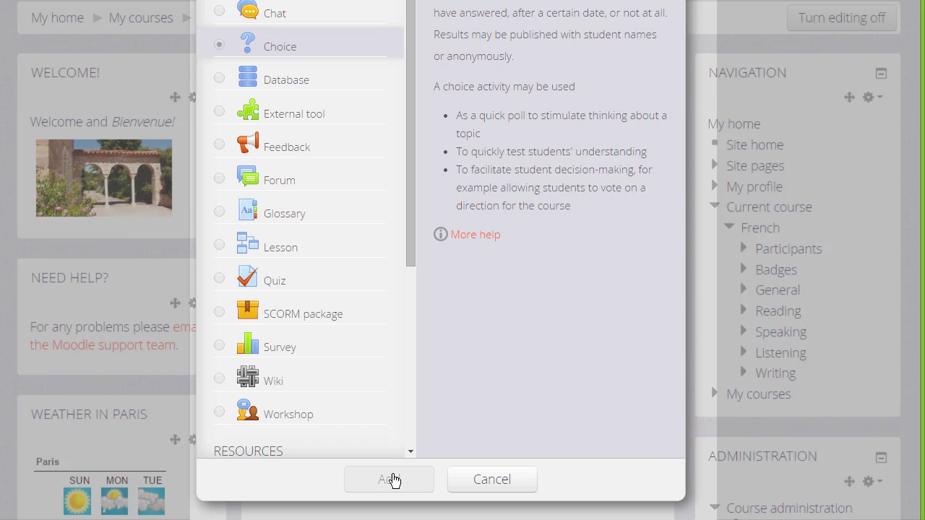
Name the new choice 'Progress' and paste in the progress-check question as its description.
click(99, 274)
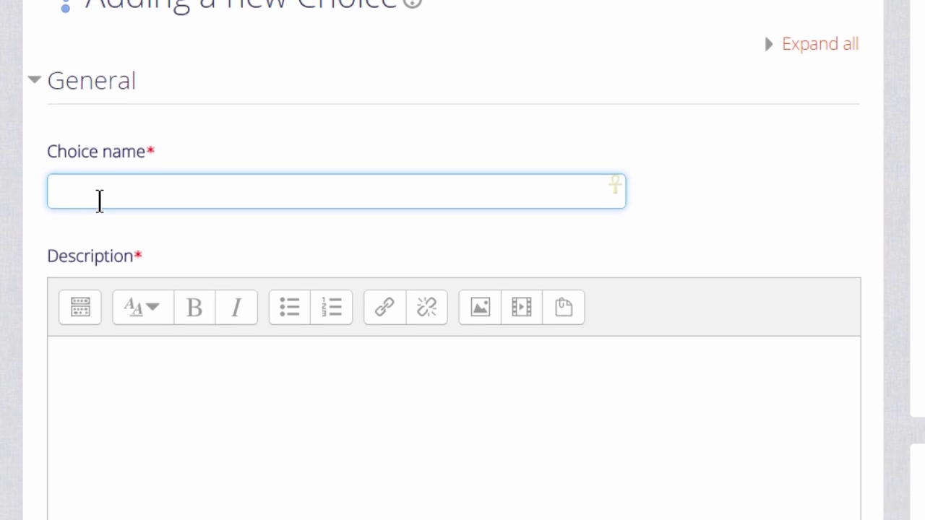
text(P)
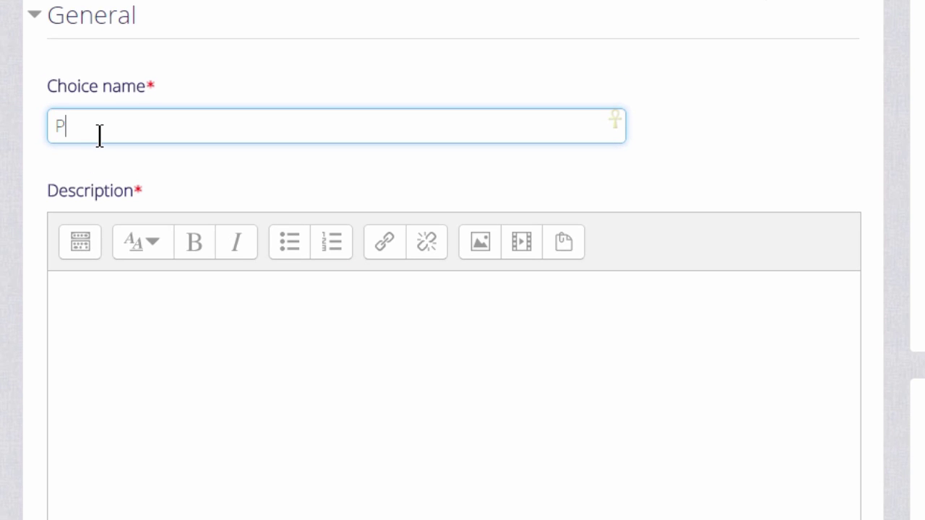
text(rogress)
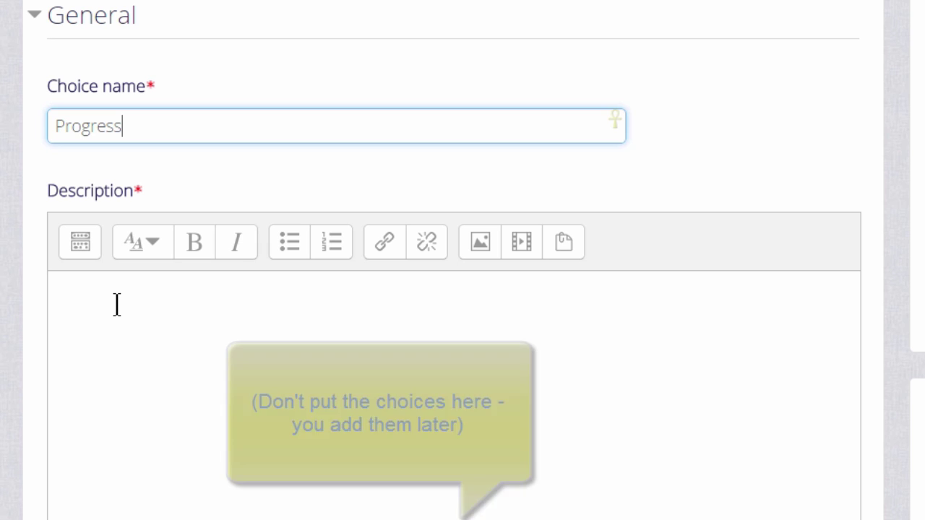
click(117, 304)
text(How well do you feel you are progressing in the course? Be honest! Your responses are private.)
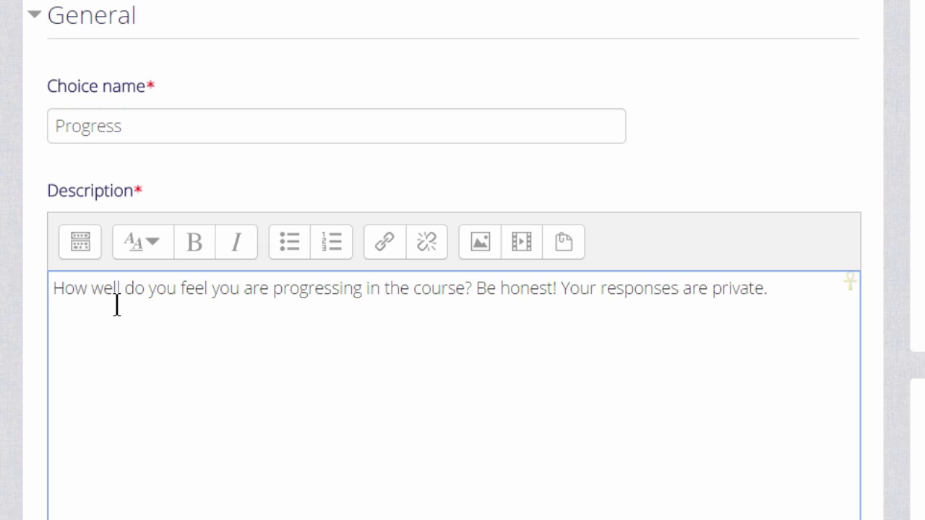
scroll(462, 289, down, 6)
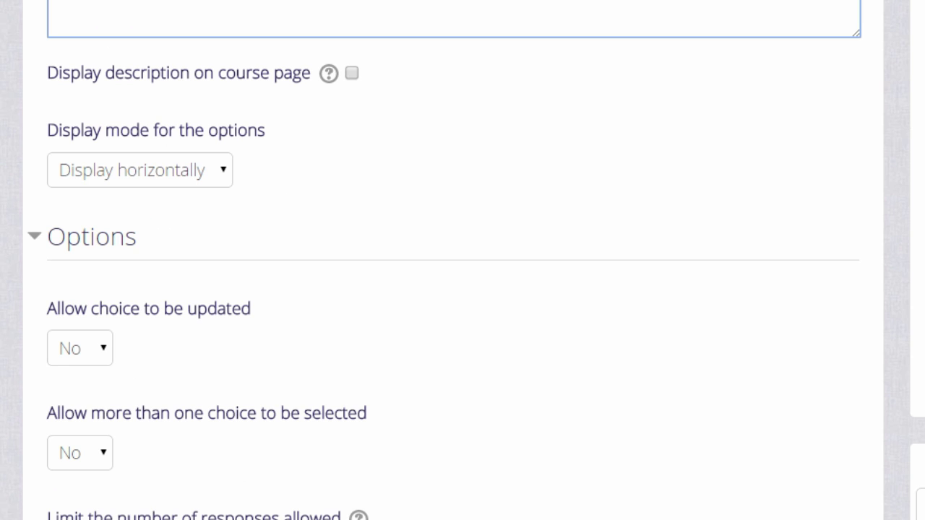
Keep the answers displayed horizontally and allow students to update their choice.
scroll(364, 3, down, 3)
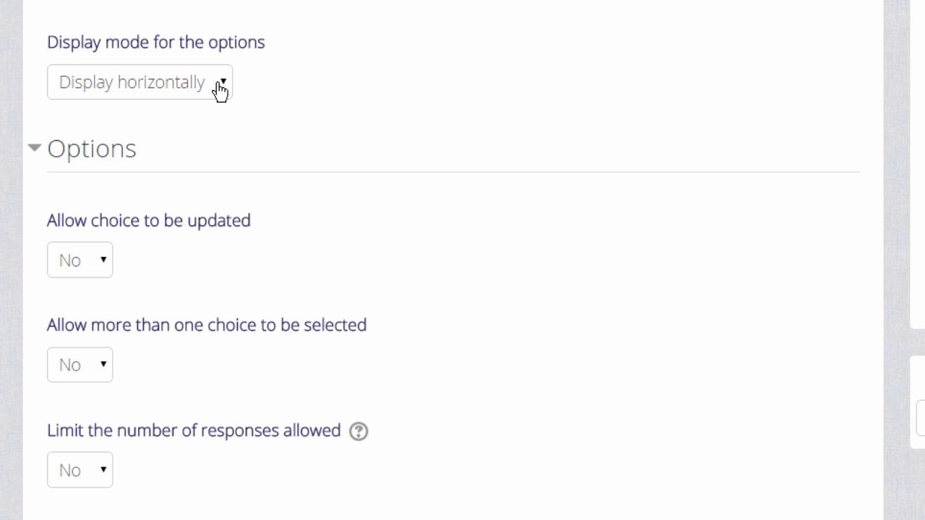
click(220, 91)
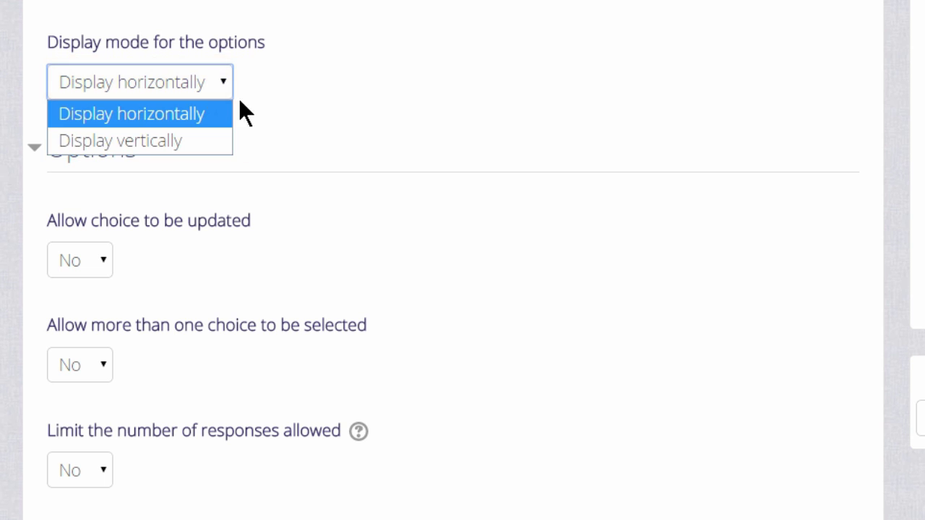
click(294, 112)
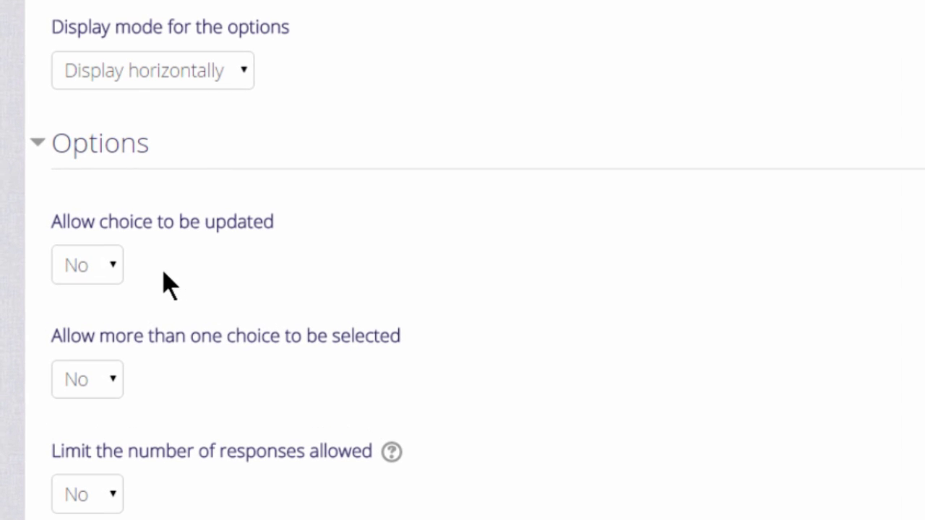
click(123, 274)
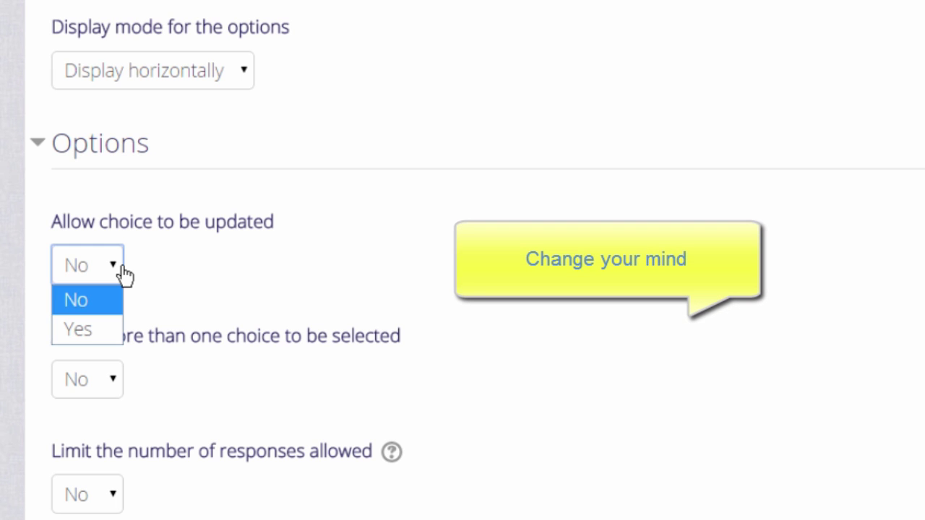
click(114, 329)
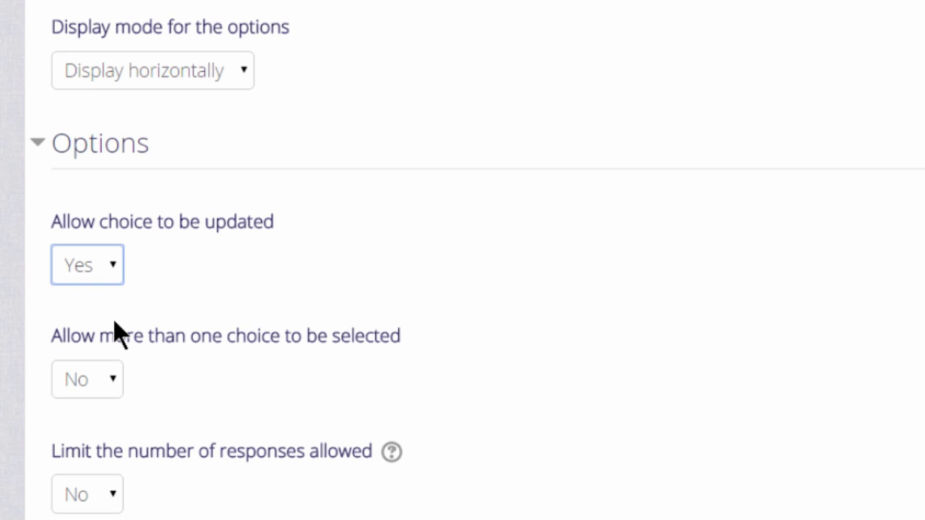
Leave multiple selections set to No and the number of responses unlimited.
click(123, 404)
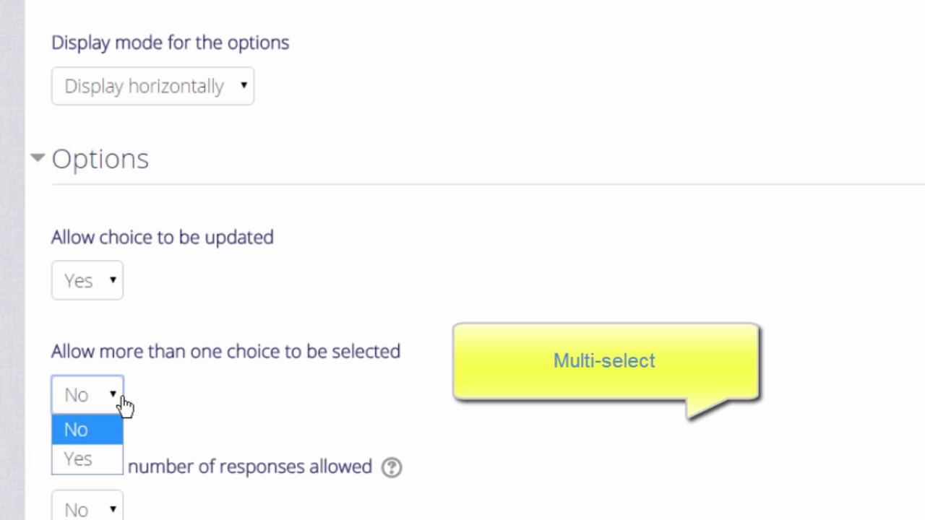
click(123, 404)
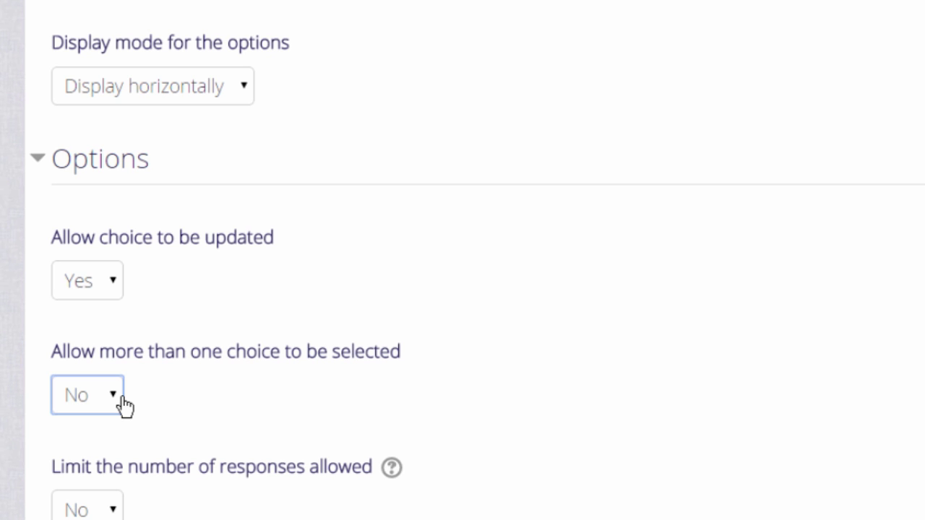
scroll(103, 443, down, 2)
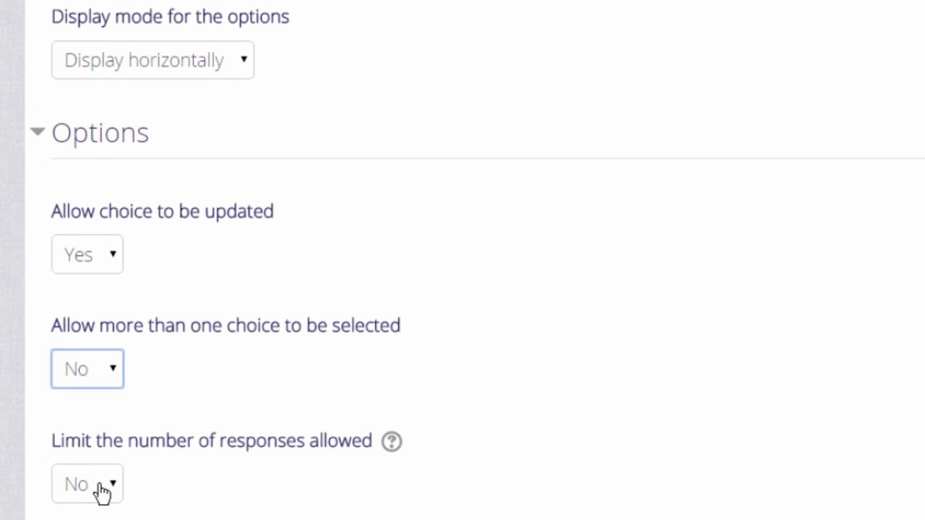
click(110, 471)
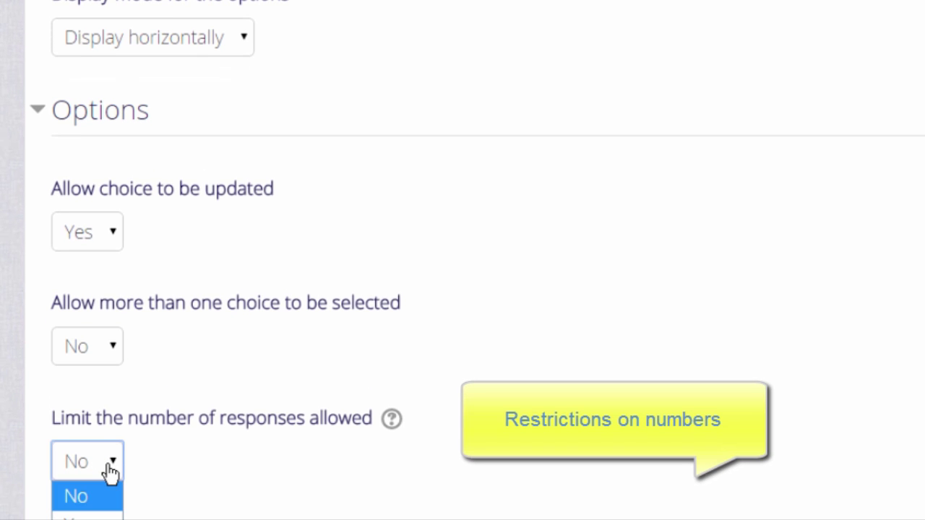
click(110, 471)
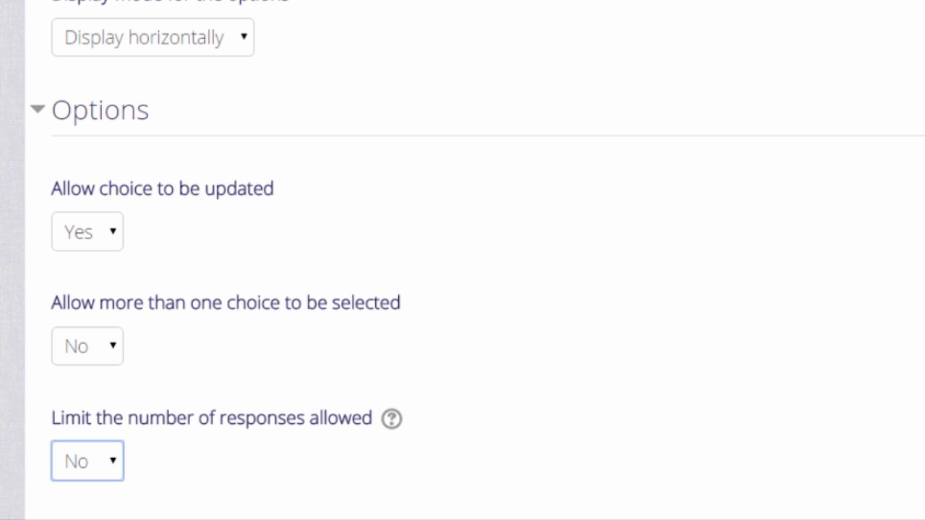
Enter options 1-3 as 'Very confident', 'Quite confident' and 'Not confident at all'.
scroll(463, 260, down, 5)
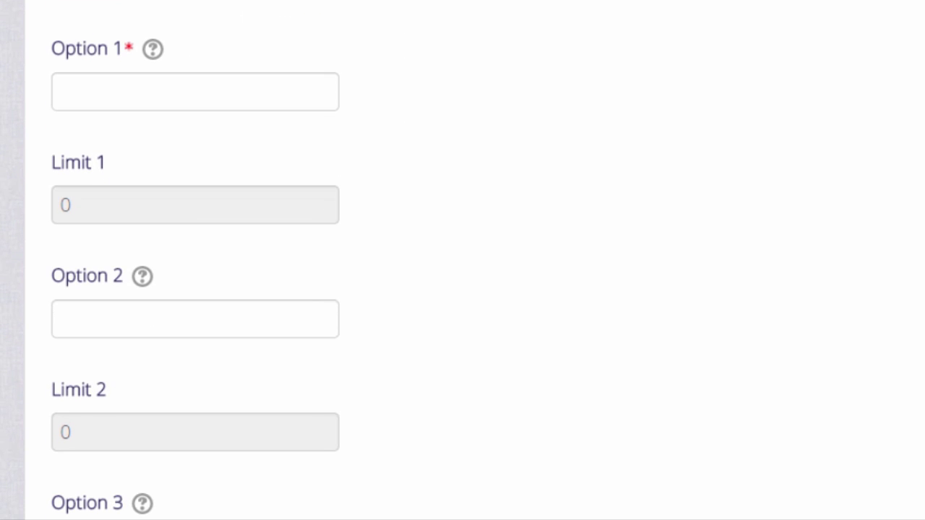
scroll(136, 115, up, 1)
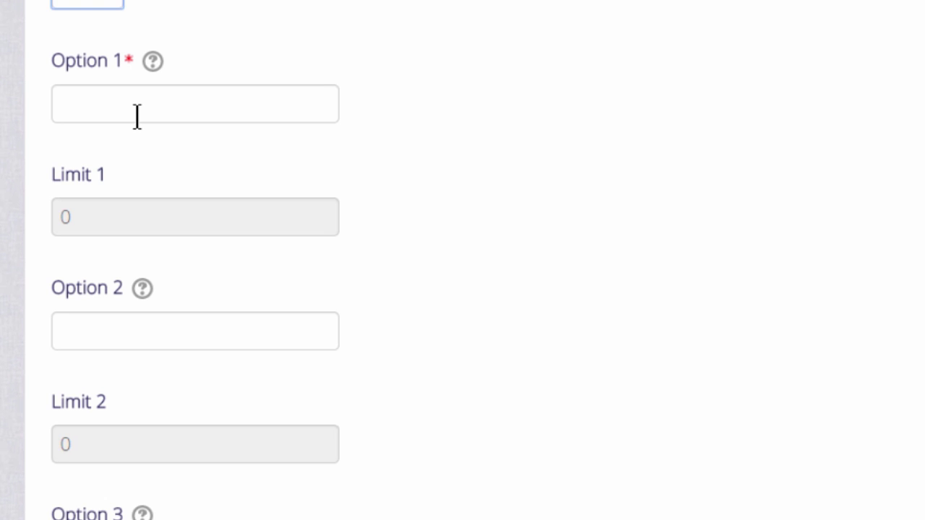
click(136, 116)
text(Very confident)
click(145, 329)
text(Quite confident)
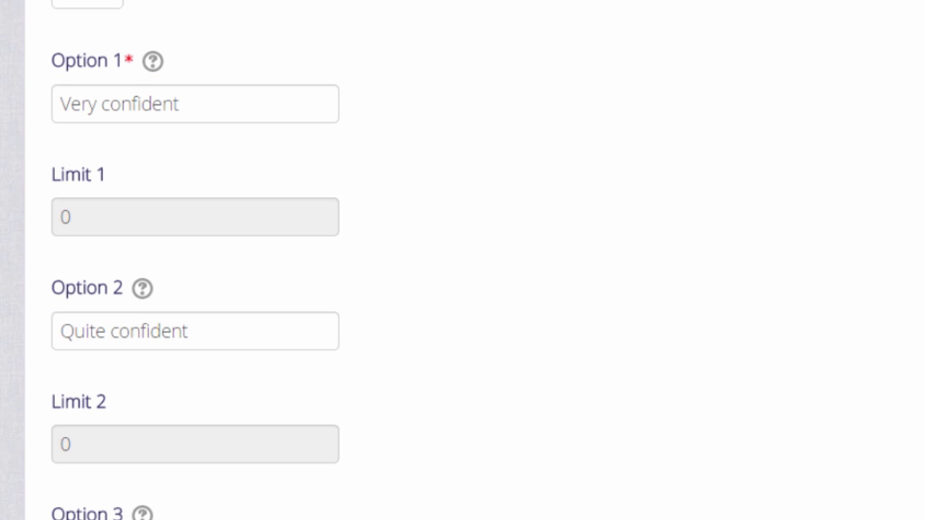
scroll(463, 260, down, 5)
click(145, 196)
text(Not confident at all)
scroll(217, 372, down, 6)
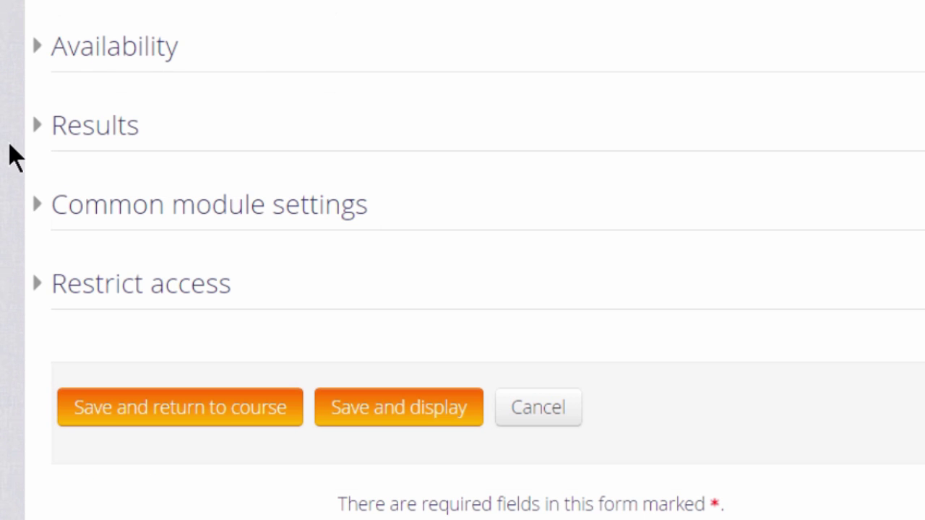
Keep Publish results at 'Do not publish' and set Show column for unanswered to Yes.
click(85, 52)
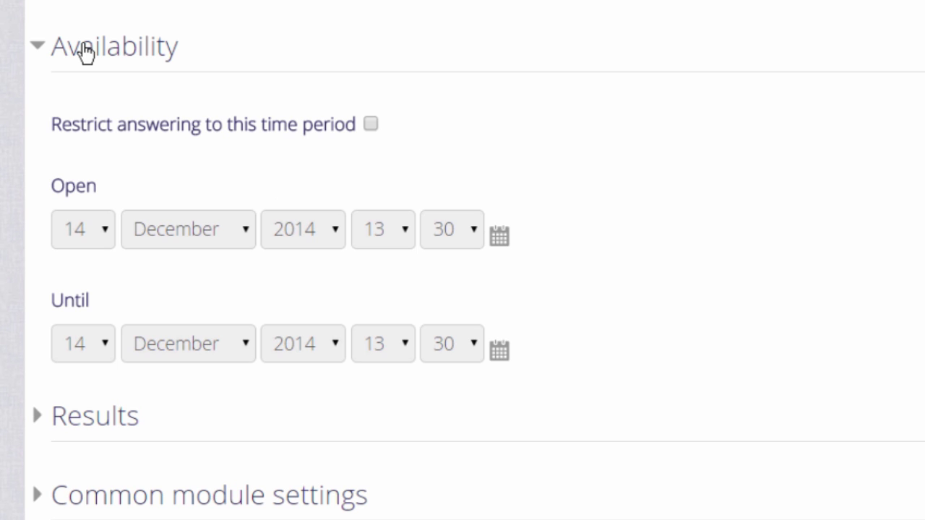
click(85, 52)
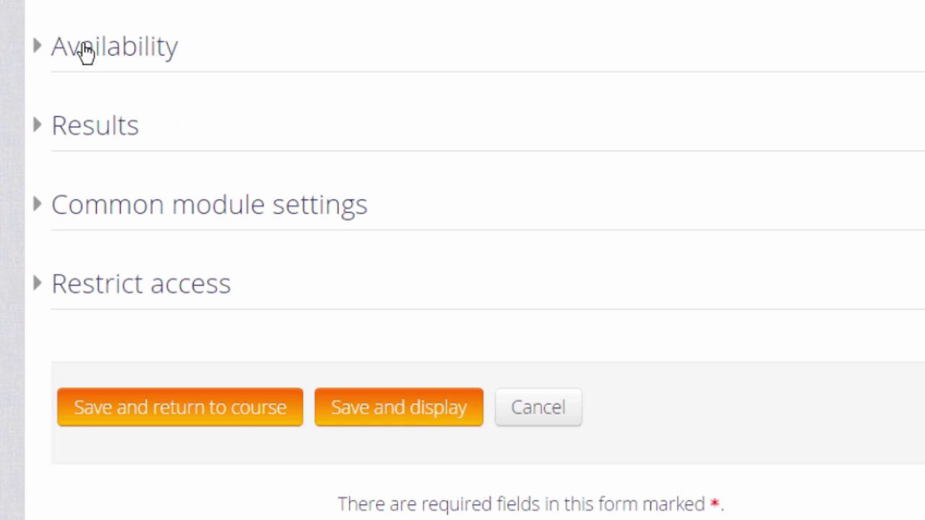
click(118, 142)
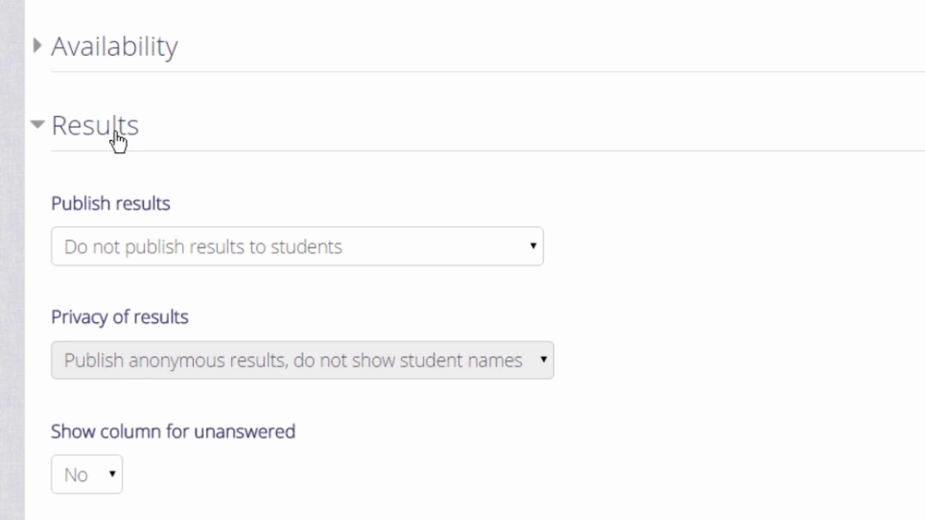
click(497, 244)
click(497, 243)
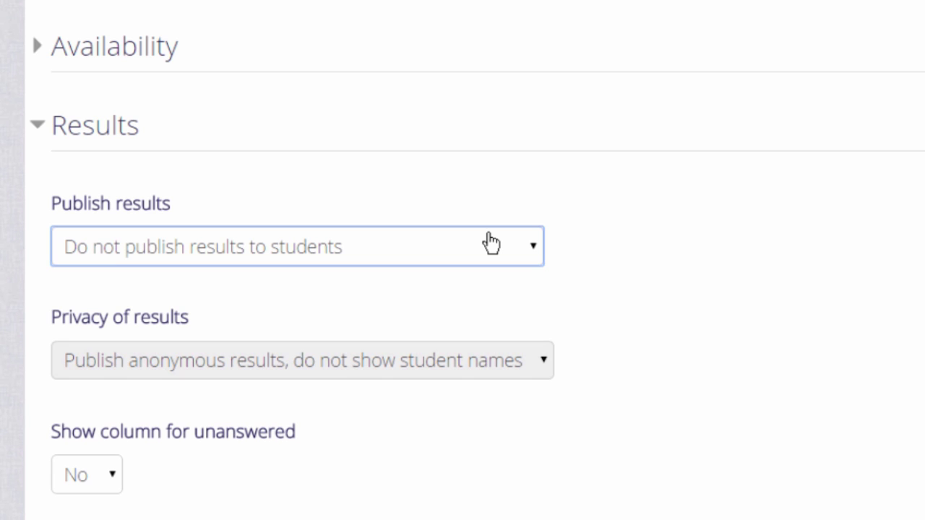
click(112, 477)
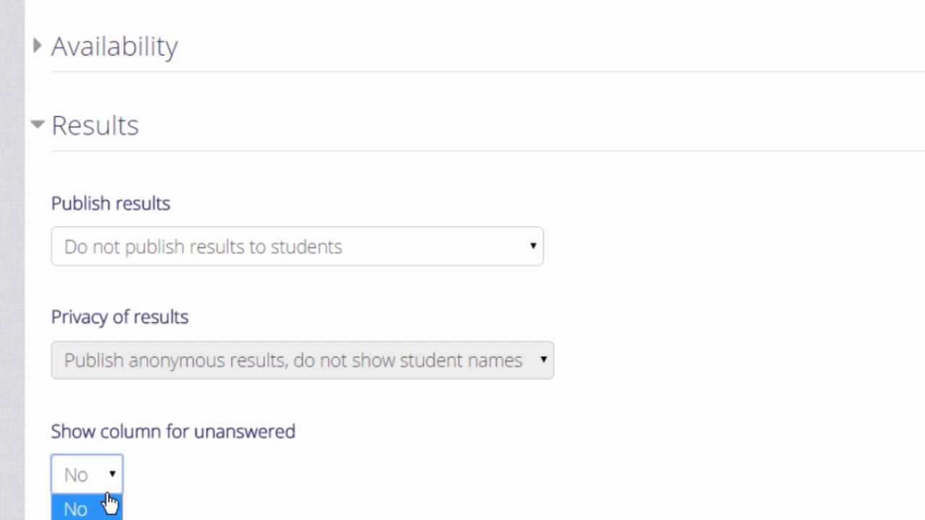
click(79, 518)
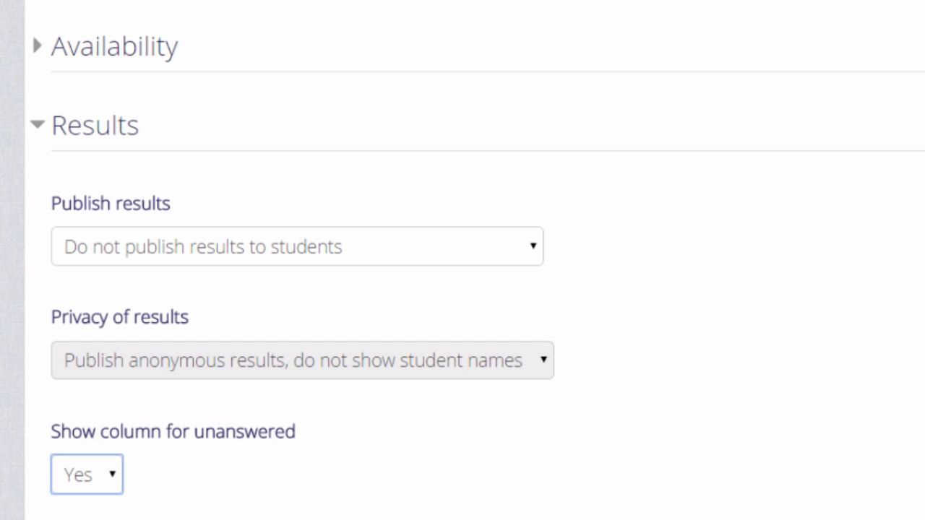
click(39, 127)
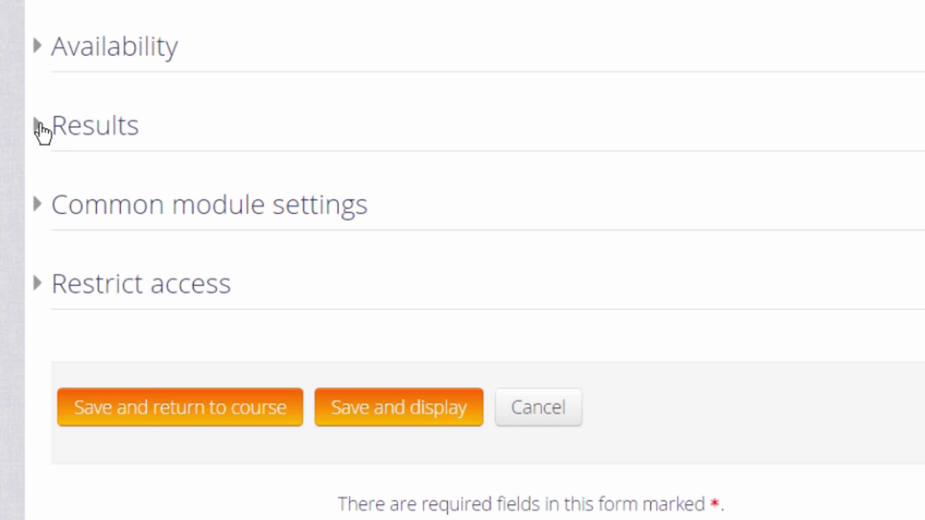
Save the Progress choice so it appears in the Basic French top section.
click(145, 408)
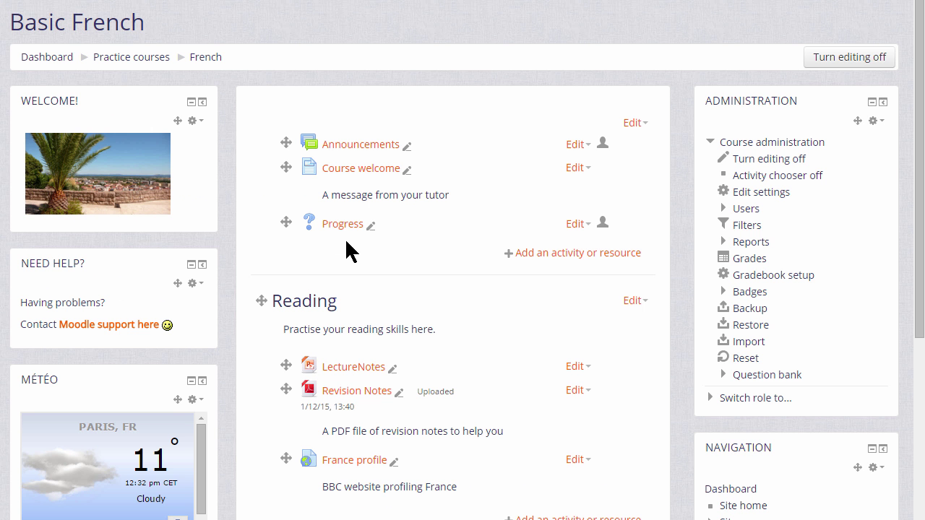